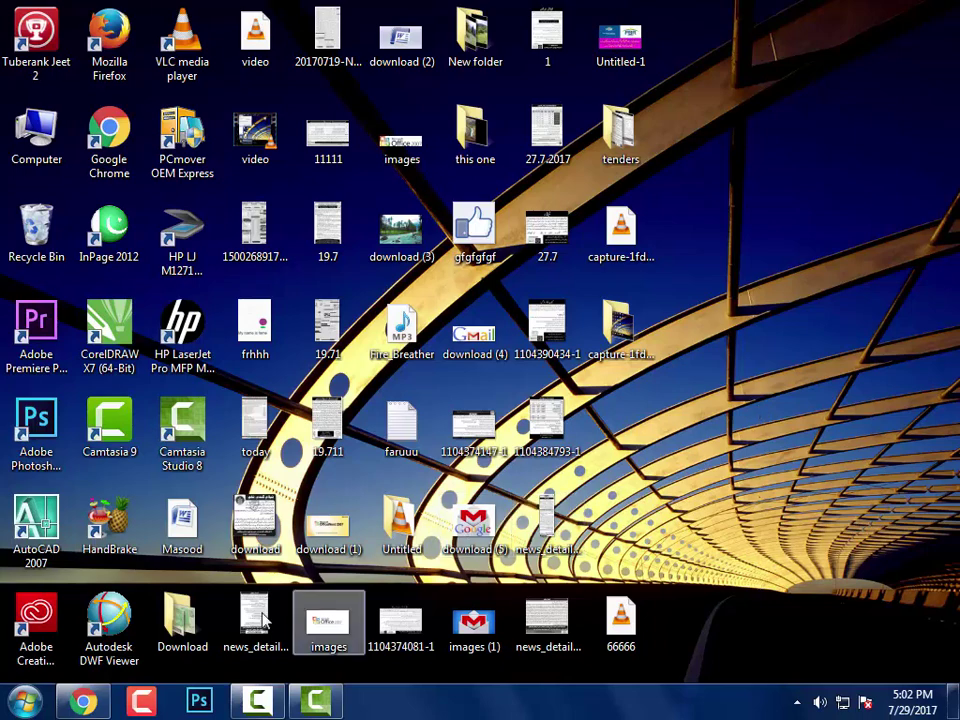
left_click(130, 672)
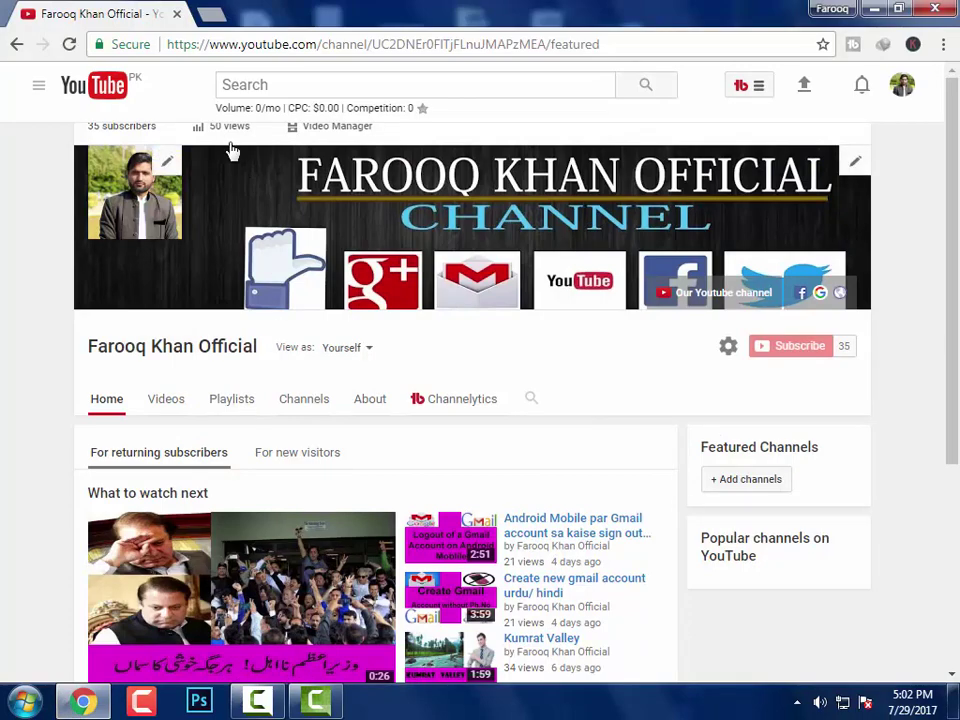
right_click(326, 20)
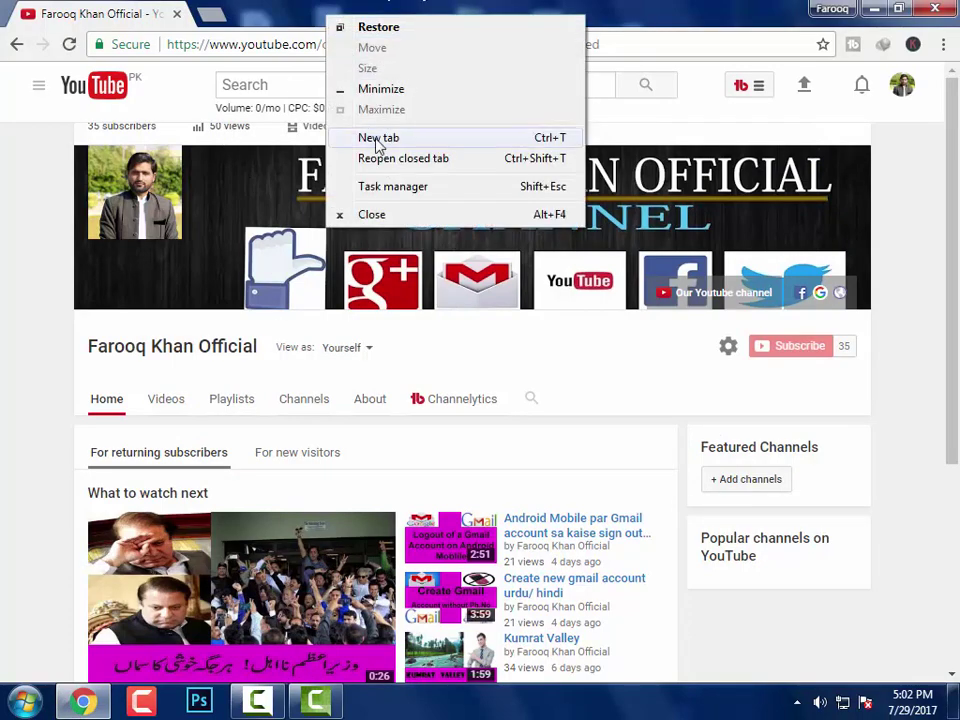
left_click(377, 140)
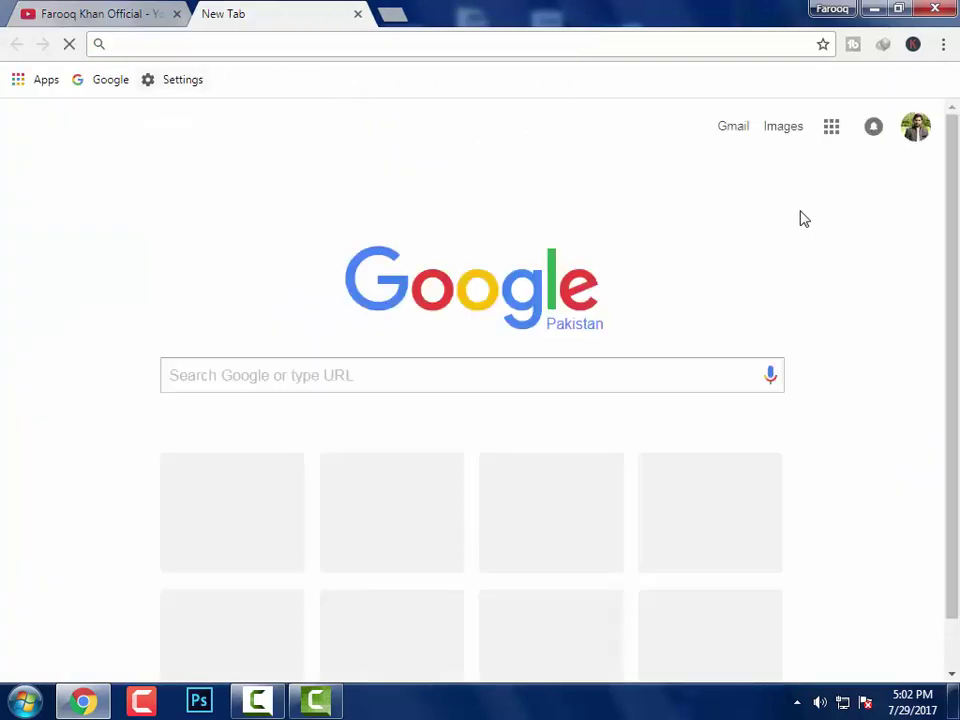
type("www.")
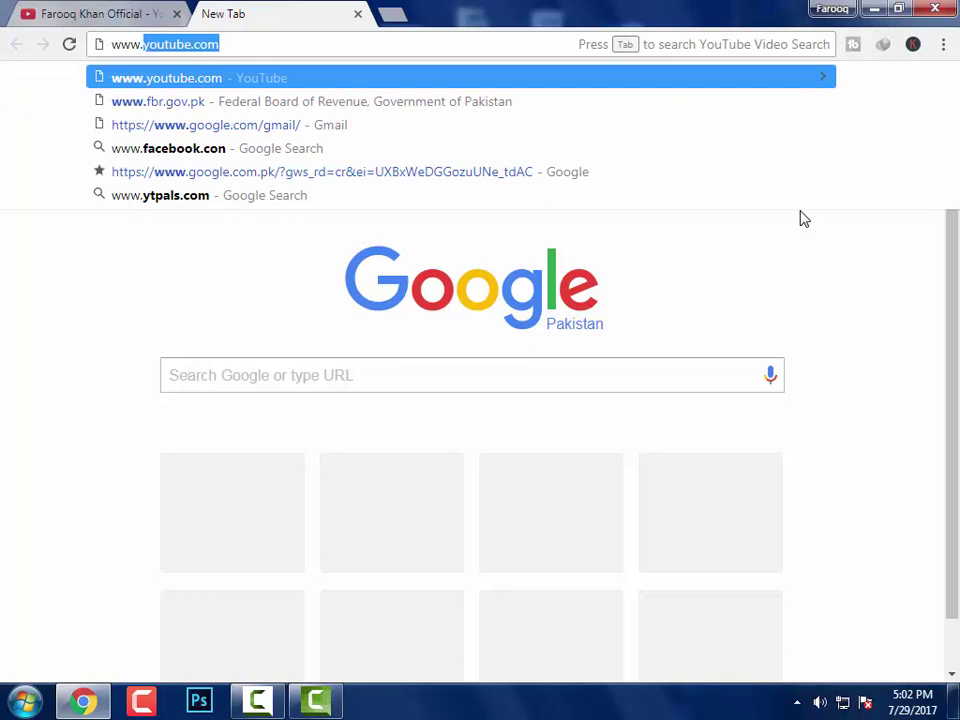
type("fbr.")
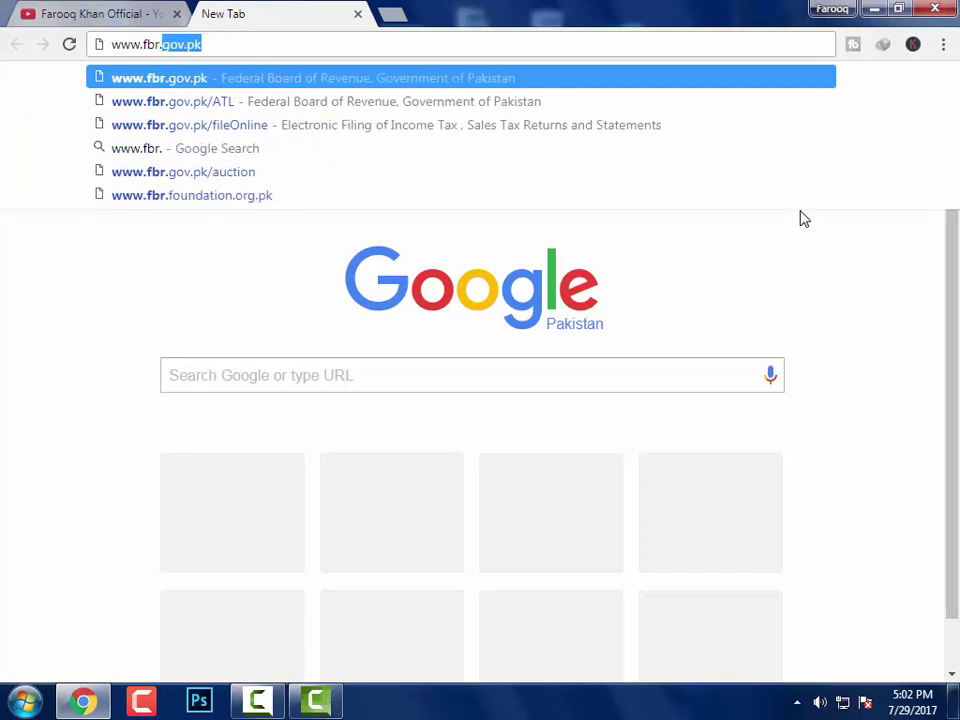
type("gov.p")
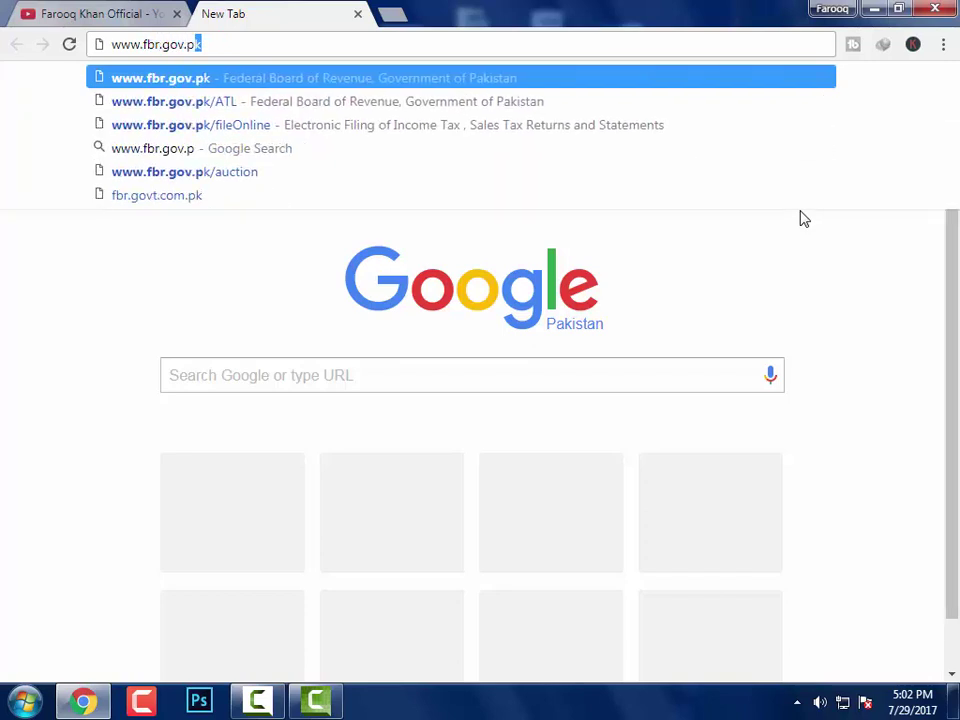
type("k")
key("Return")
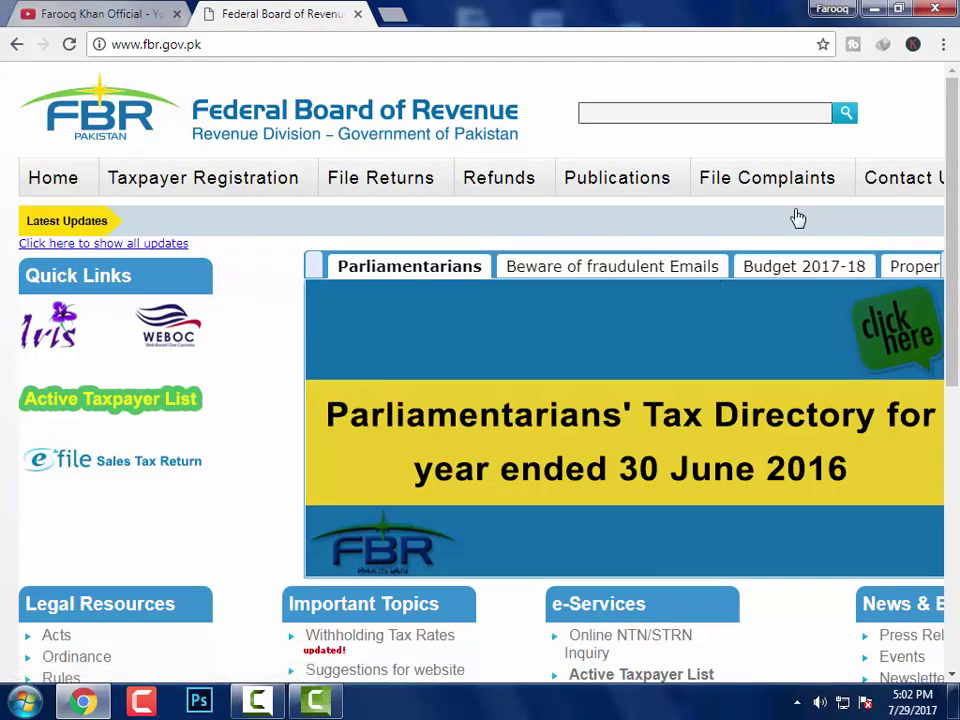
Open the Iris taxpayer login page from the Iris logo under Quick Links
scroll(628, 273, "down", 2)
scroll(628, 274, "up", 2)
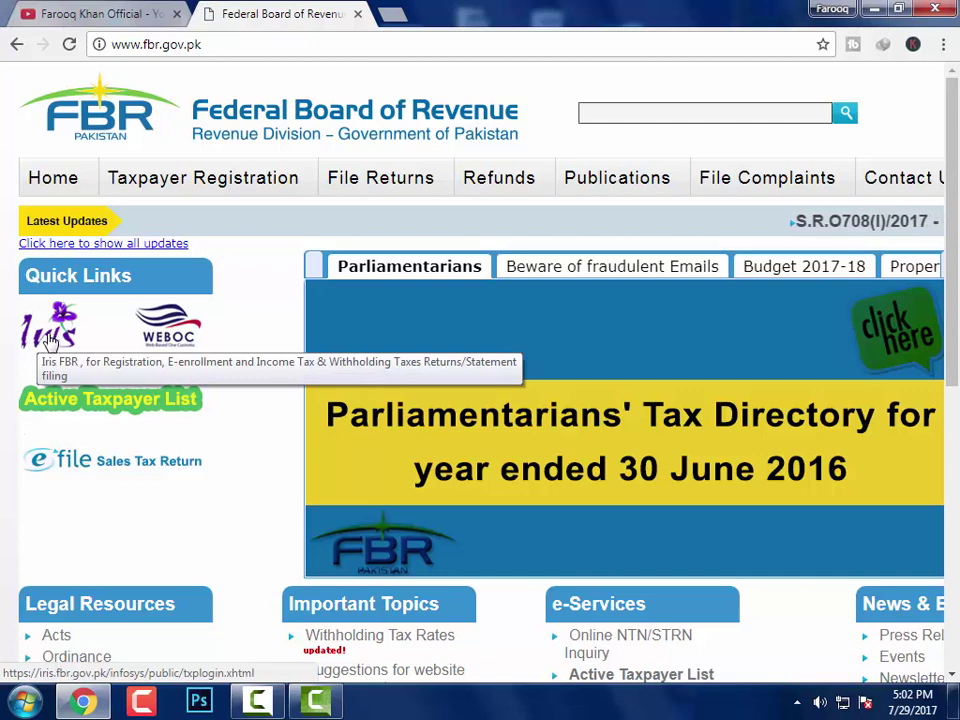
left_click(50, 340)
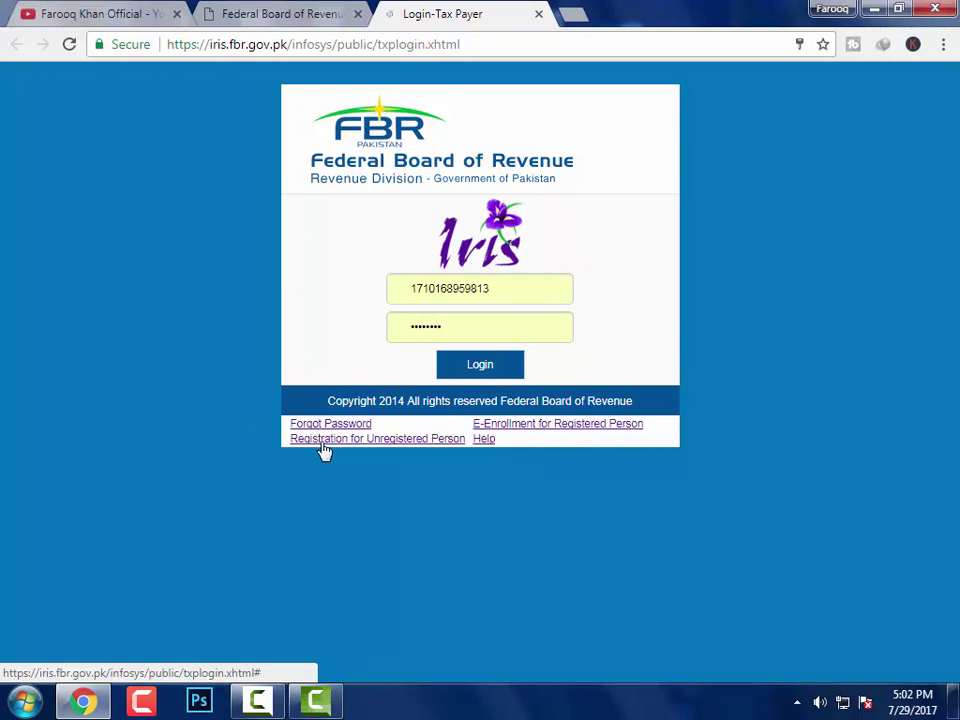
Open 'Registration for Unregistered Person', move the form up, and focus the CNIC field
left_click(430, 445)
left_click(346, 447)
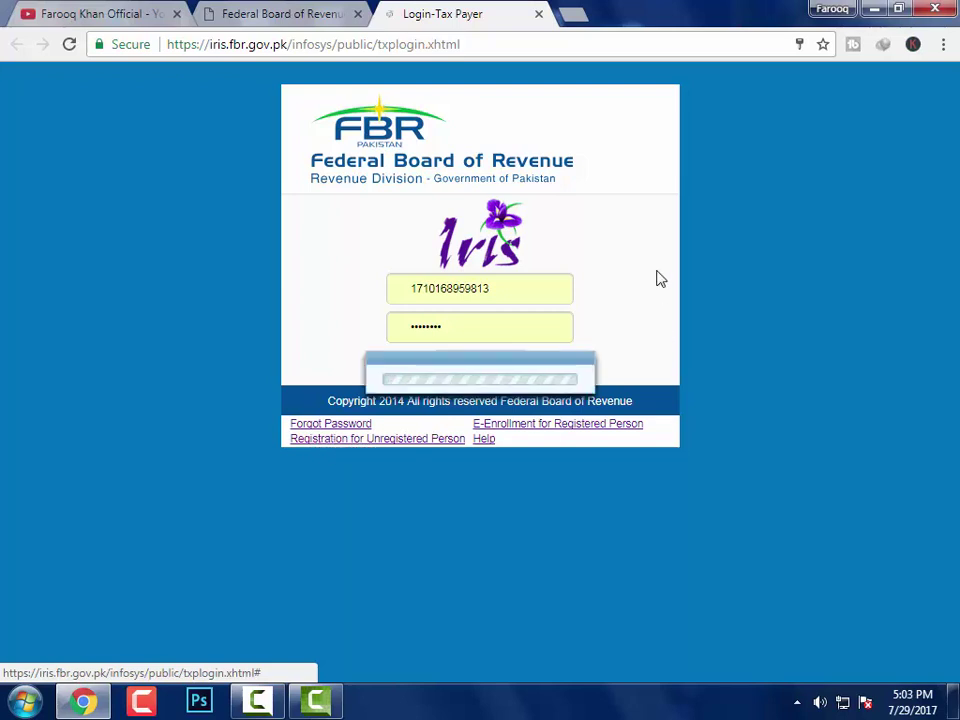
left_click_drag(452, 221, 438, 149)
left_click(476, 174)
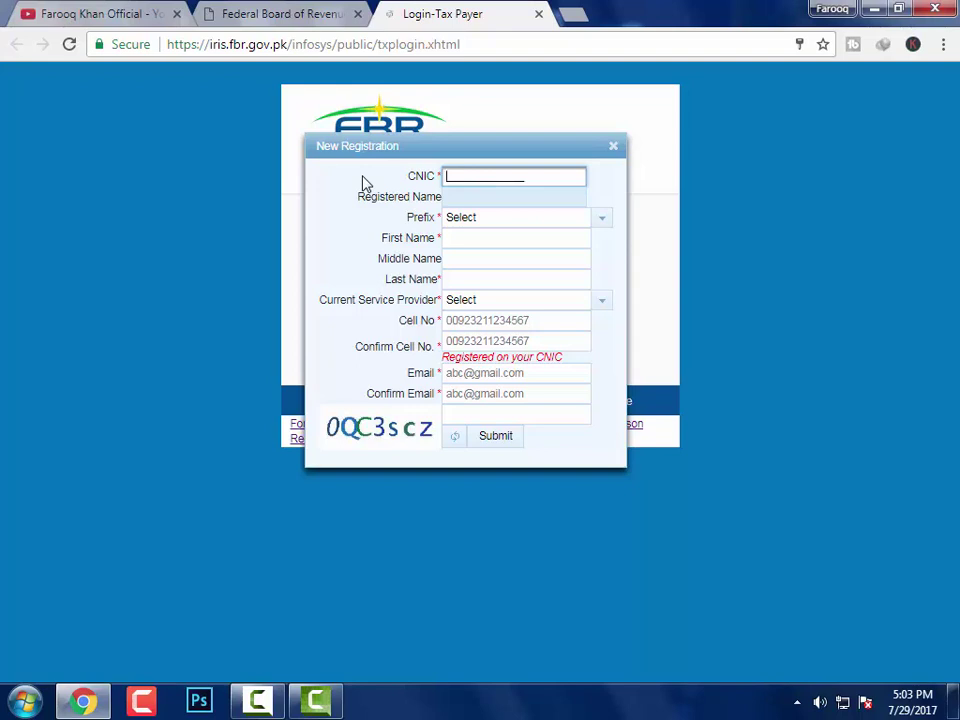
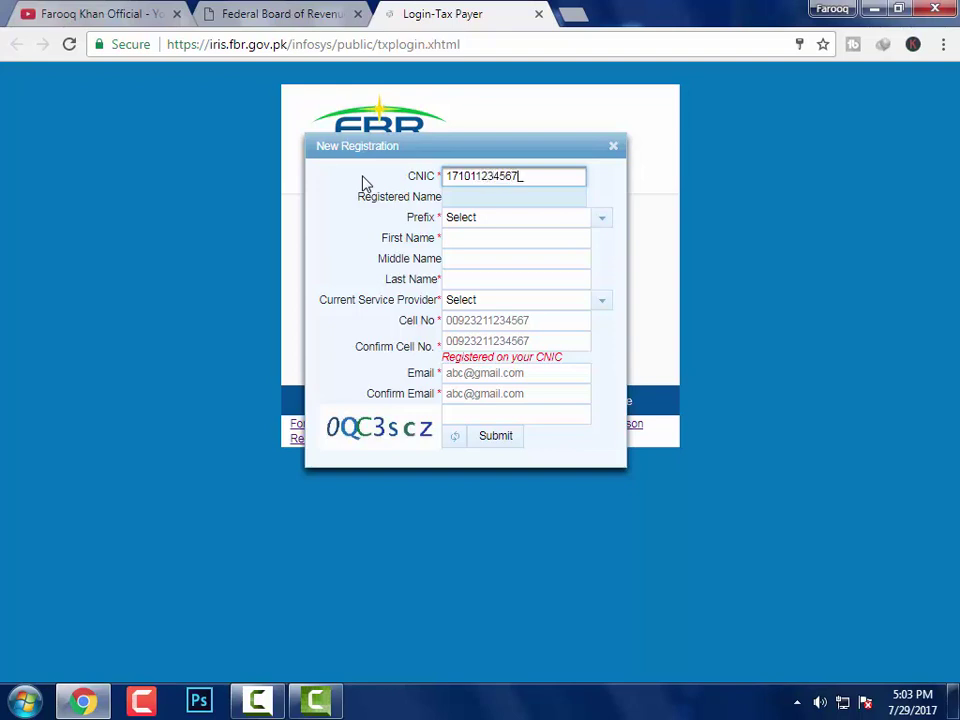
Enter the CNIC number, choose the prefix Mr., and fill in the person's name
left_click(601, 222)
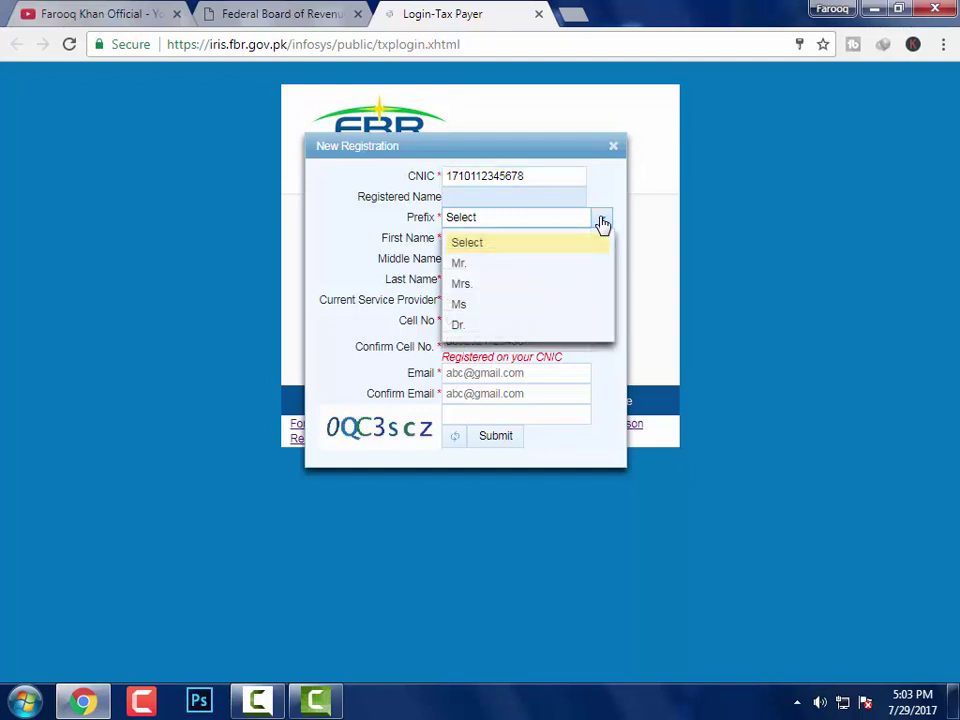
left_click(474, 266)
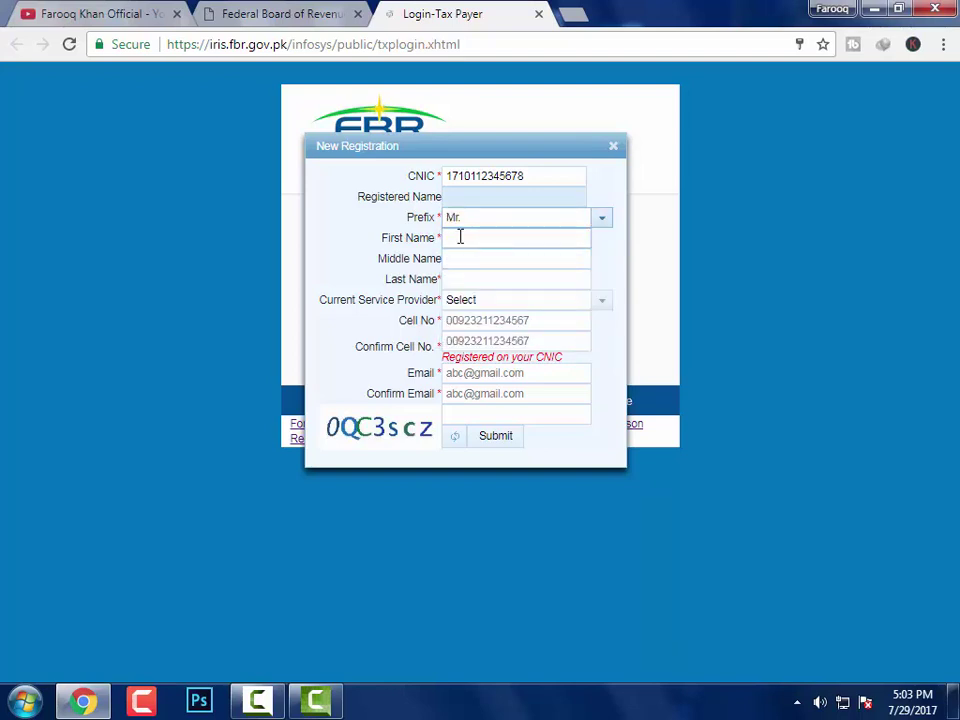
left_click(460, 237)
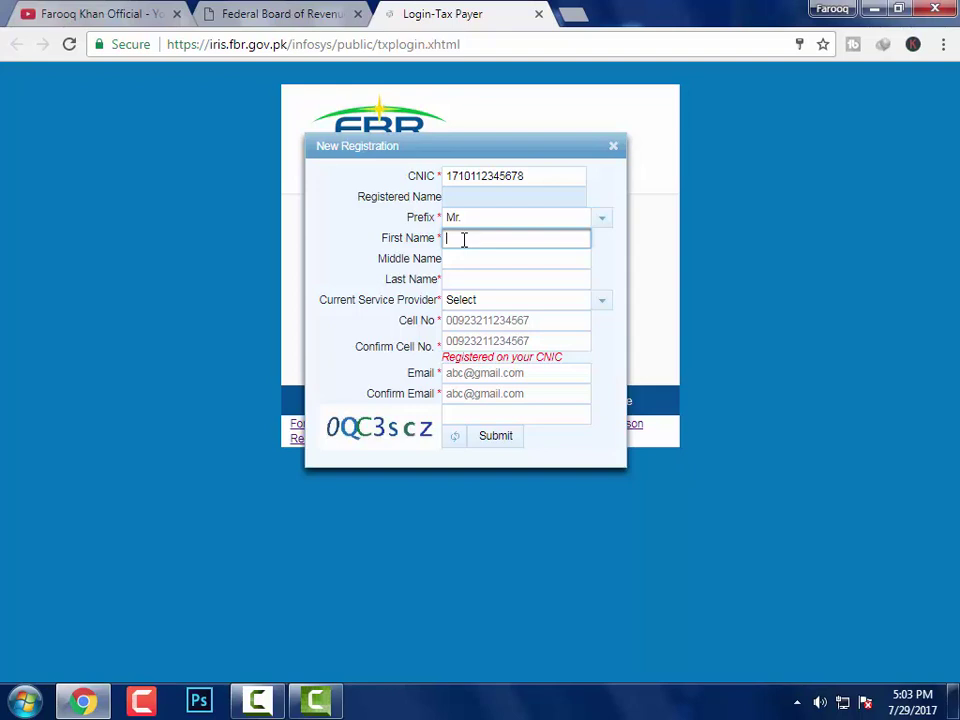
type("farooq")
left_click(460, 279)
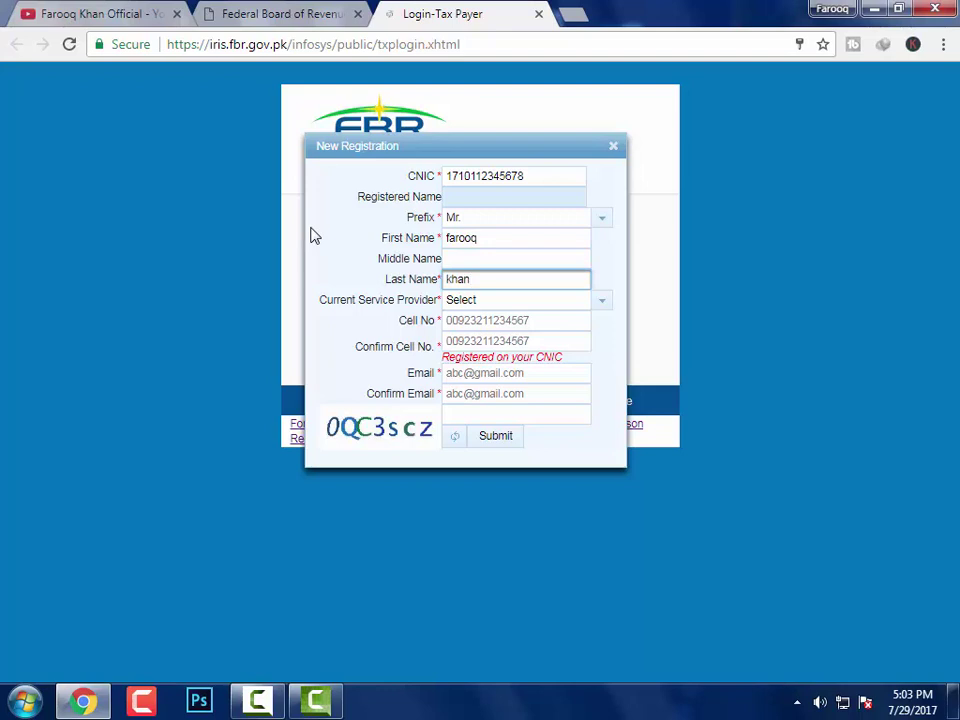
Set the Current Service Provider to Zong
left_click(603, 305)
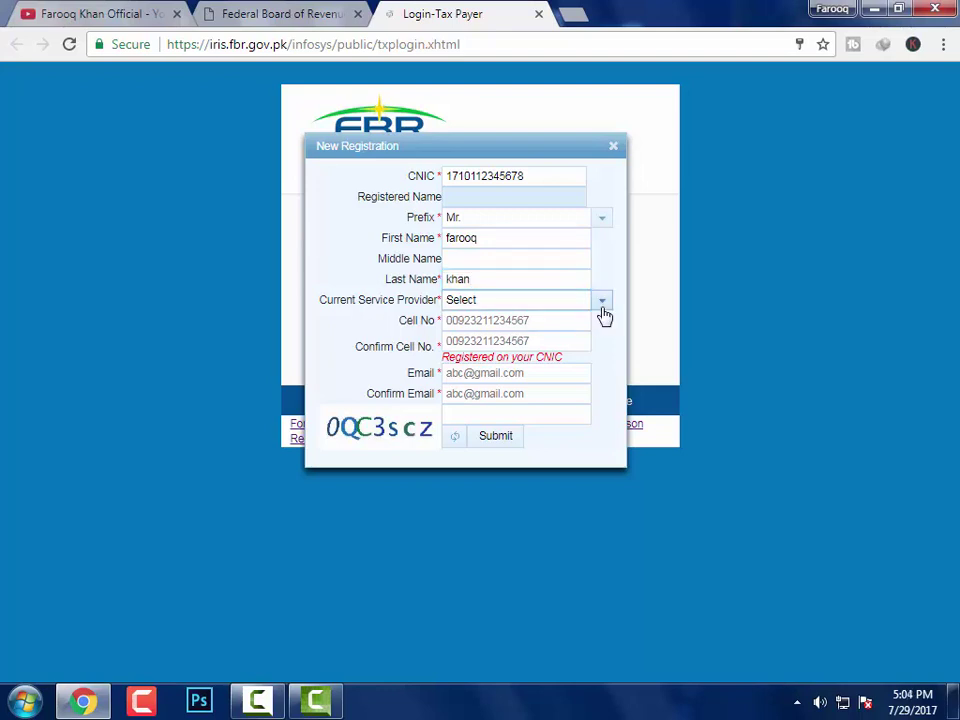
left_click(603, 305)
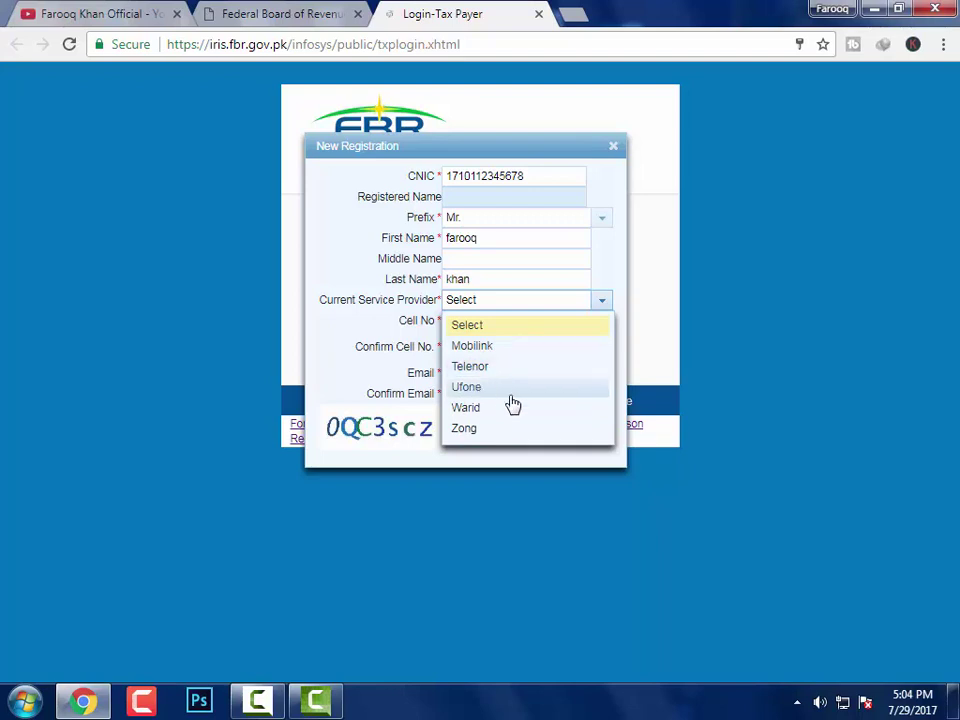
left_click(467, 432)
left_click(484, 320)
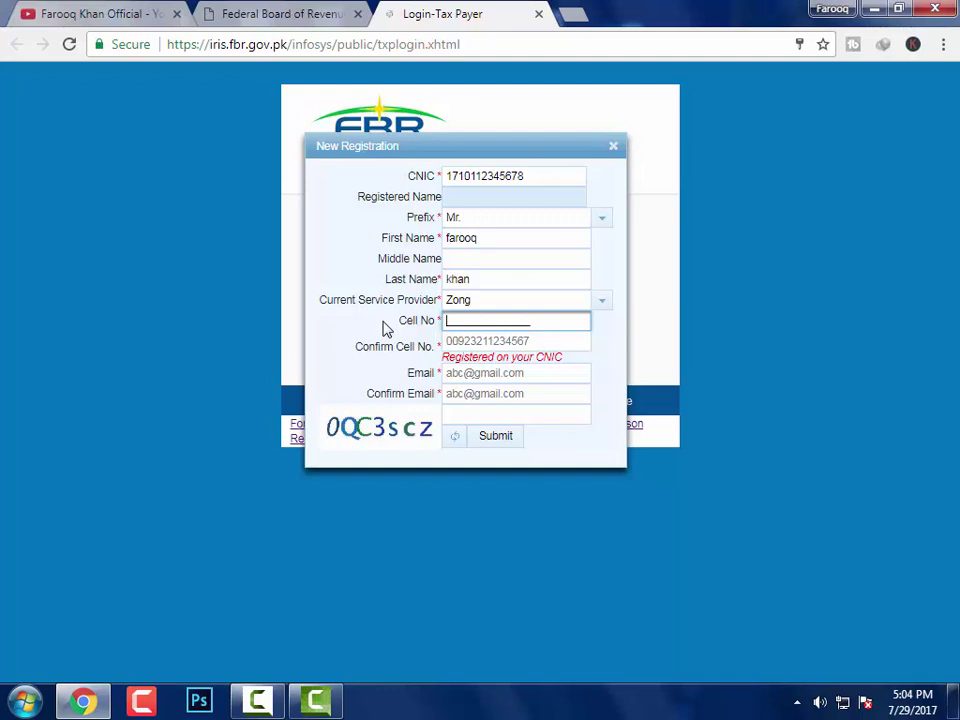
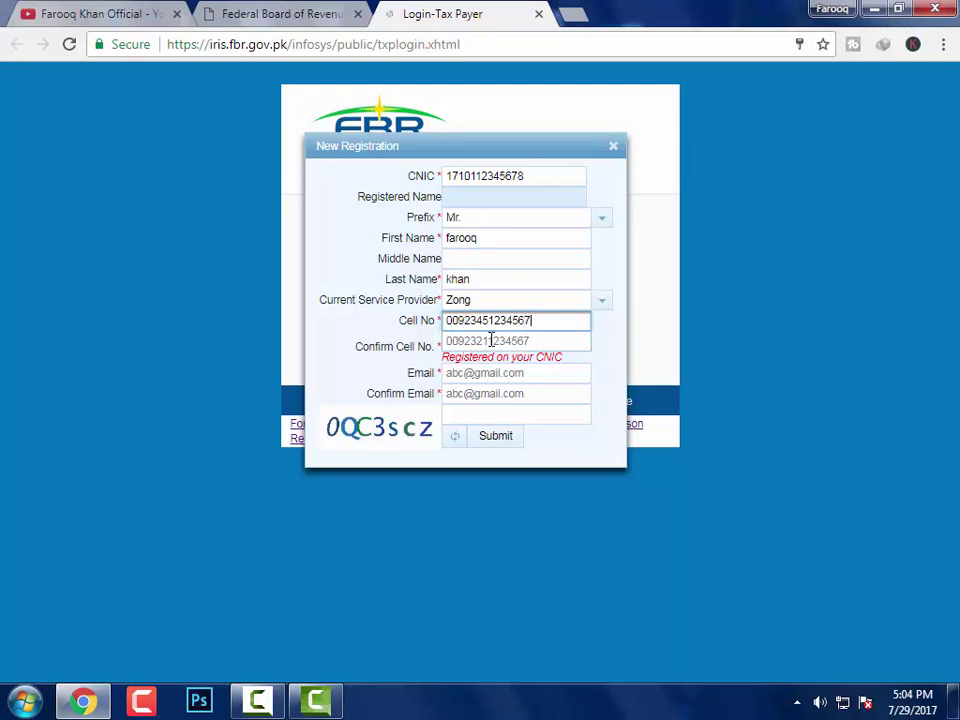
Enter the mobile number in Cell No and the same number in Confirm Cell No
left_click(491, 340)
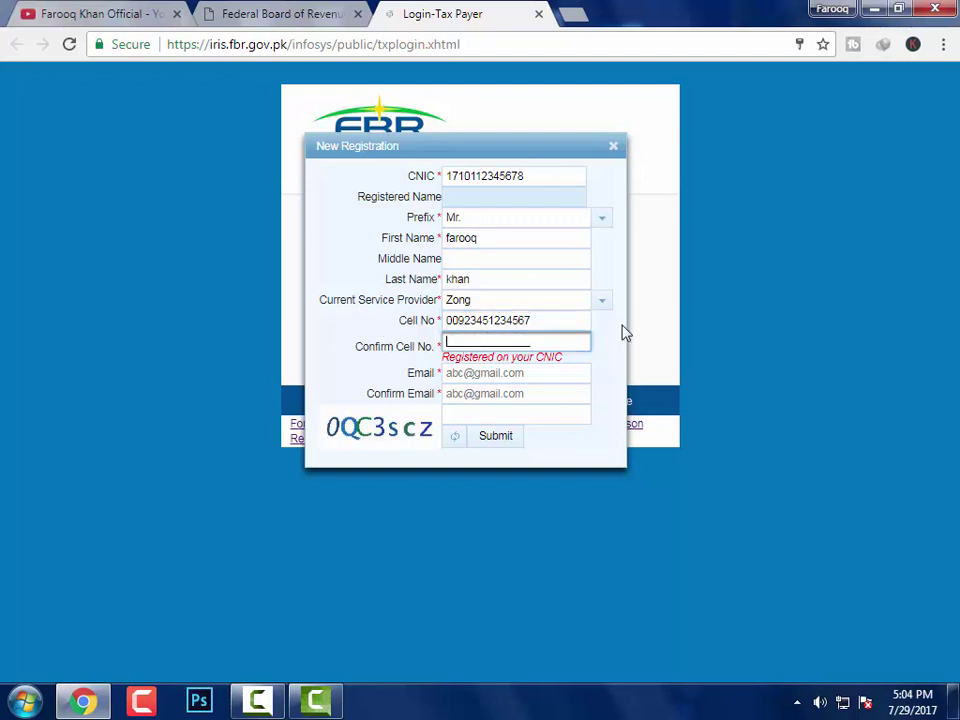
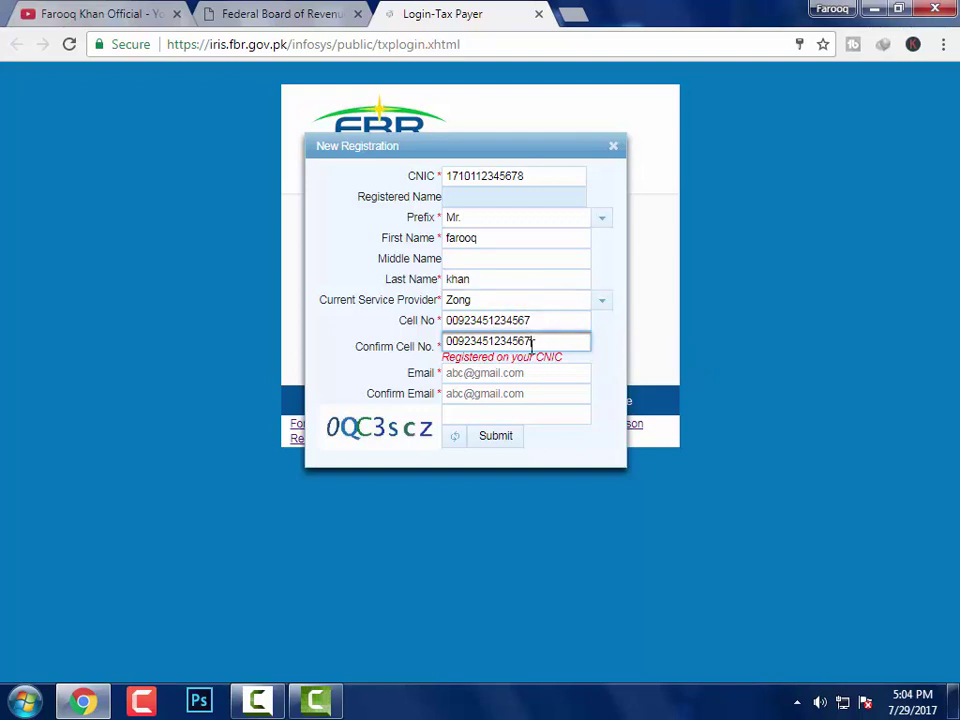
left_click(452, 374)
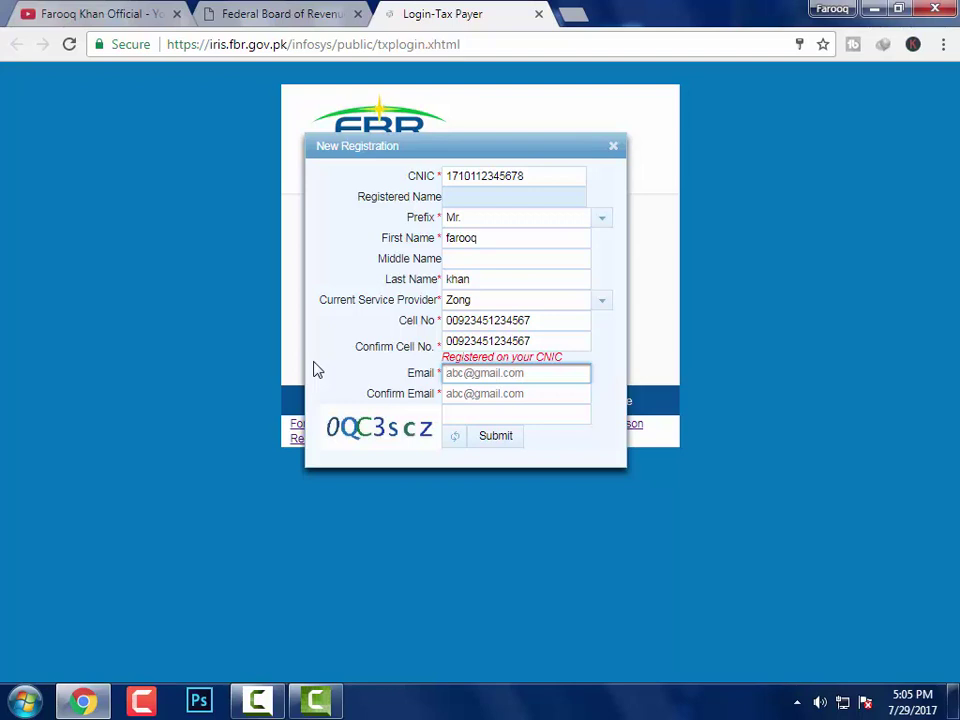
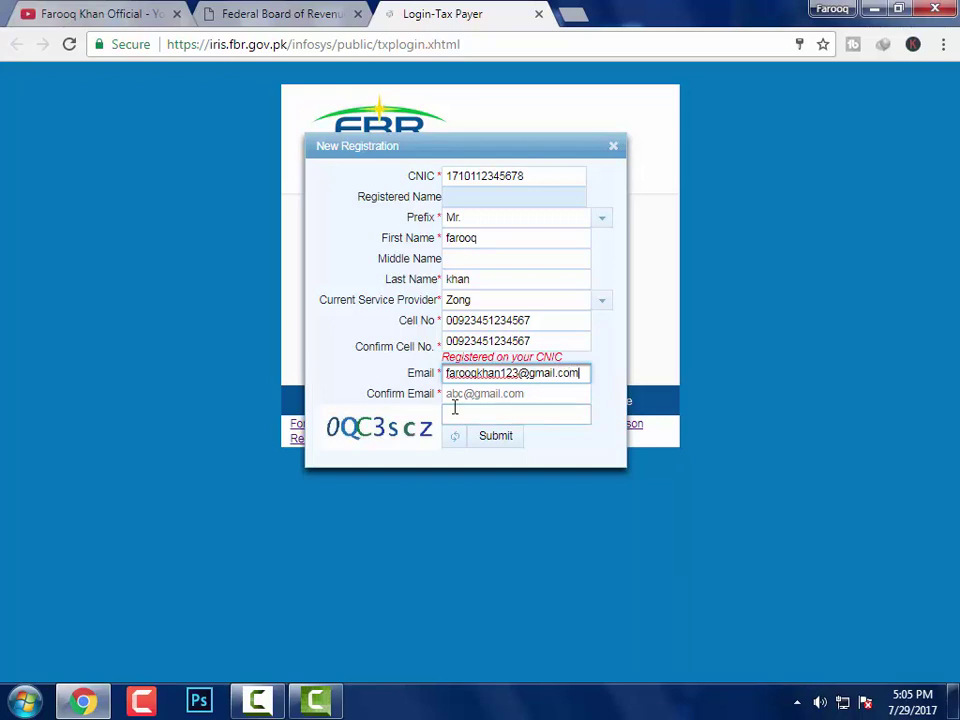
Type the Gmail address in Email and repeat it in Confirm Email
key("Tab")
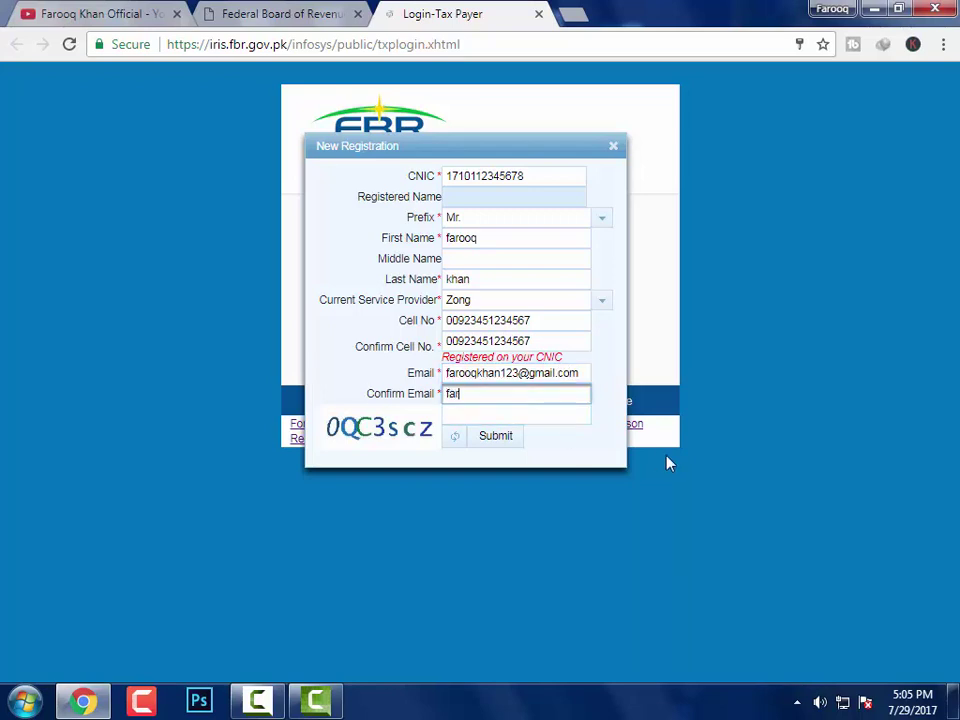
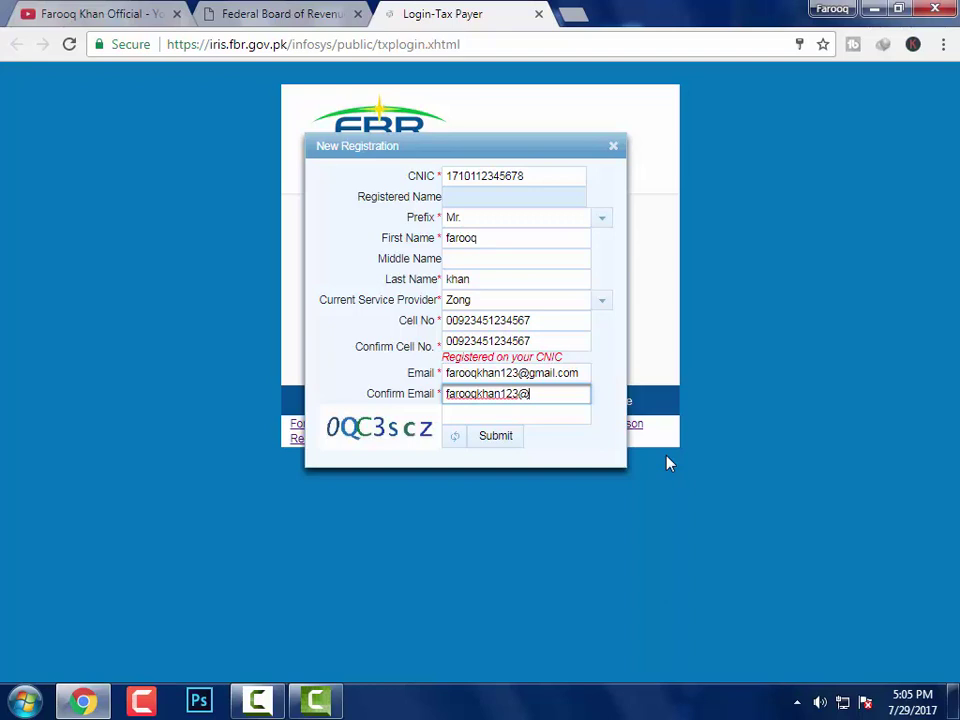
left_click(460, 414)
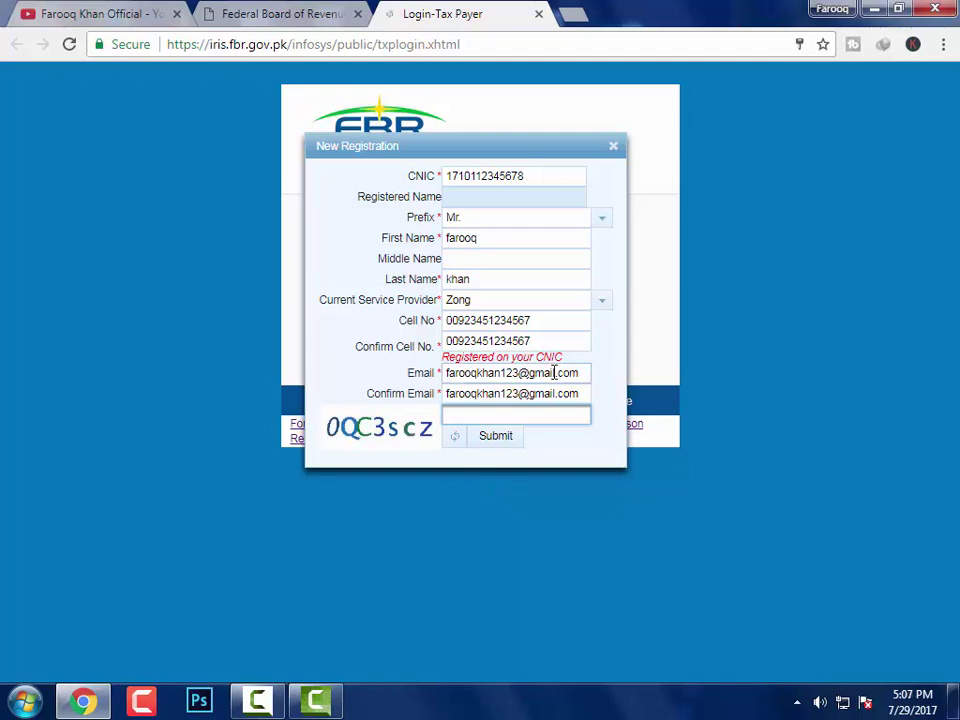
Close the New Registration form, clear the login Registration No, and return to the YouTube tab
left_click(614, 148)
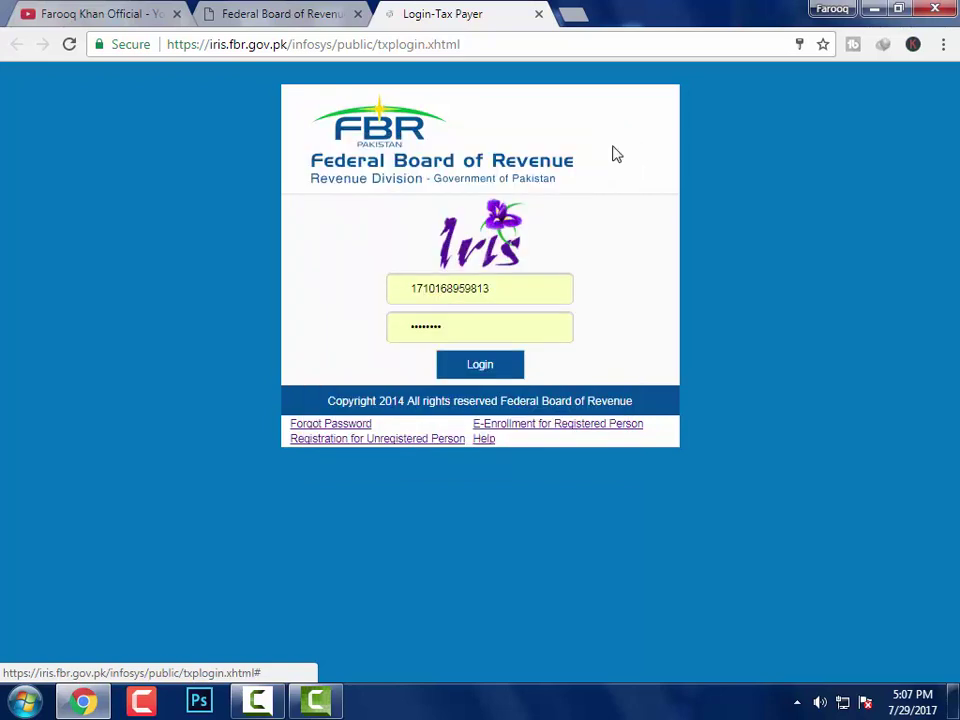
left_click(459, 327)
left_click(495, 289)
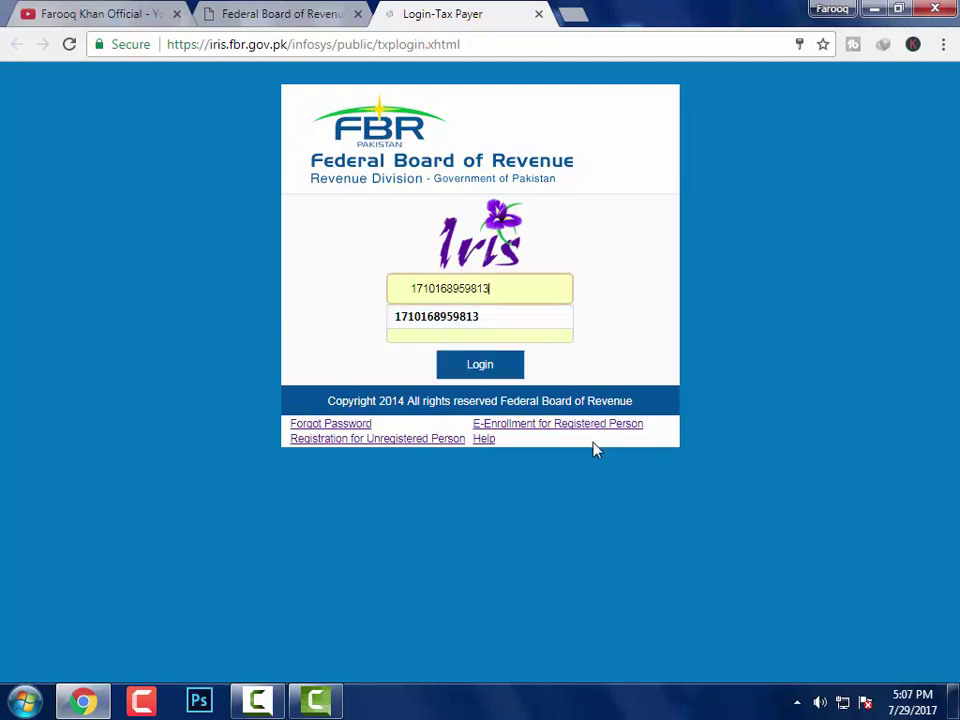
key("BackSpace")
key("BackSpace")
key("BackSpace")
key("BackSpace")
key("BackSpace")
key("BackSpace")
key("BackSpace")
key("BackSpace")
key("BackSpace")
key("BackSpace")
key("BackSpace")
key("BackSpace")
key("BackSpace")
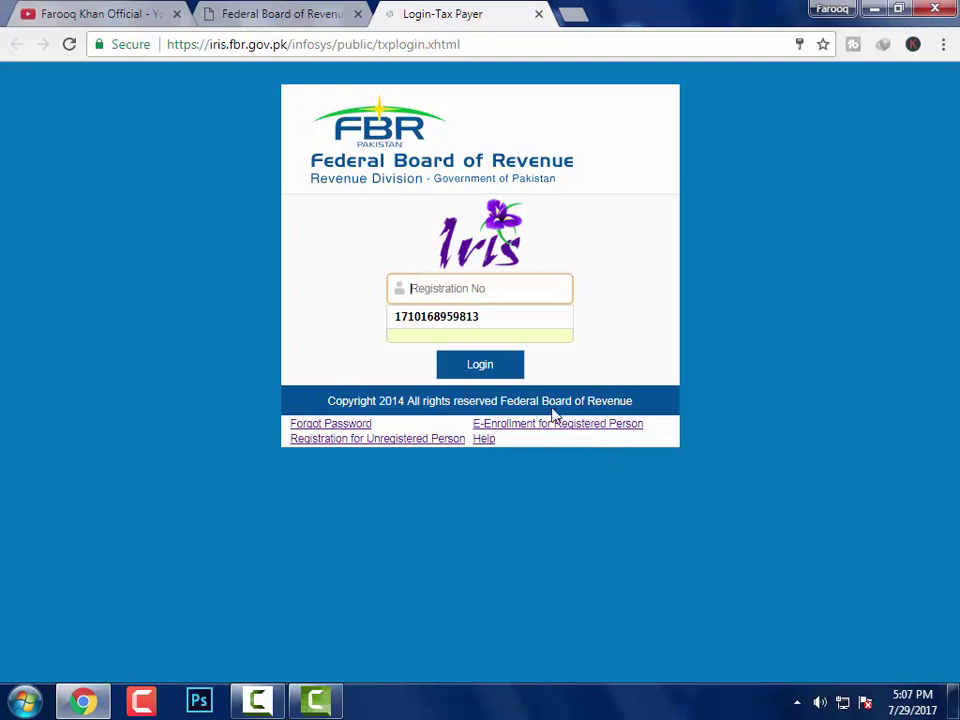
left_click(492, 338)
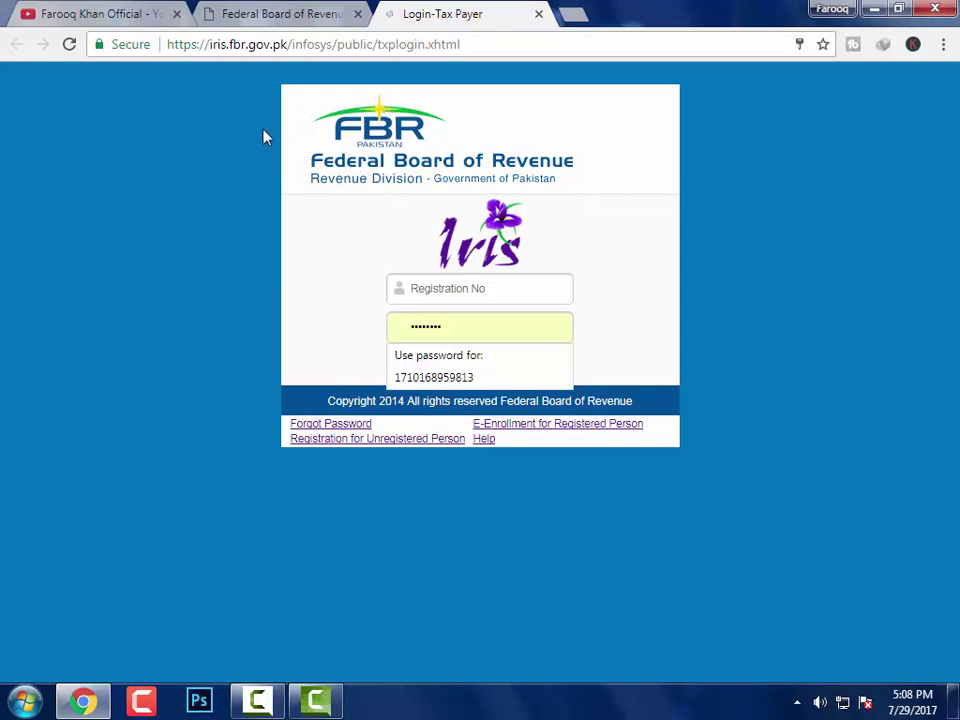
left_click(118, 22)
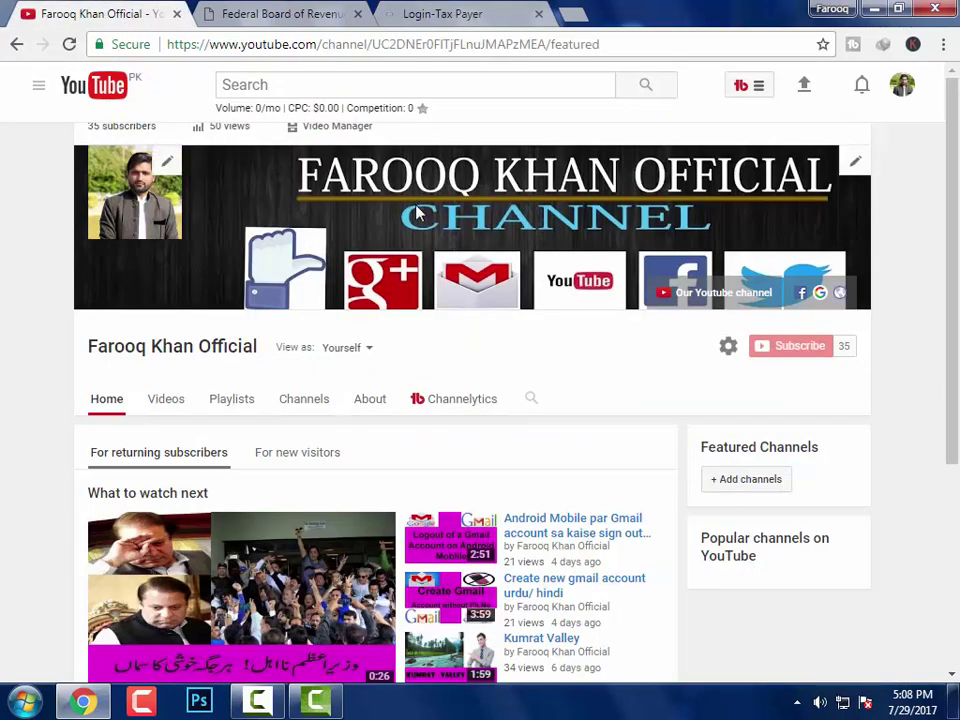